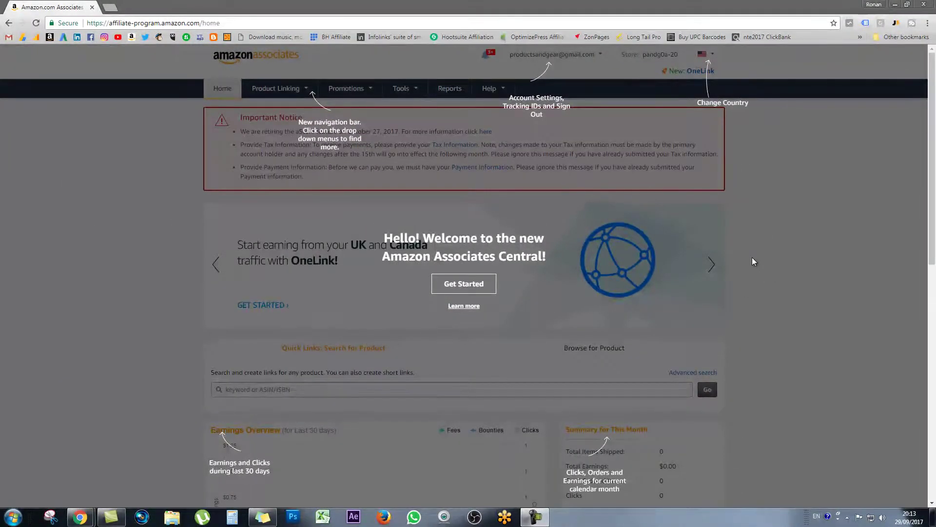
Close the welcome overlay and scroll to the monthly summary showing $0.00 total earnings
{"action": "left_click", "coordinate": [753, 258]}
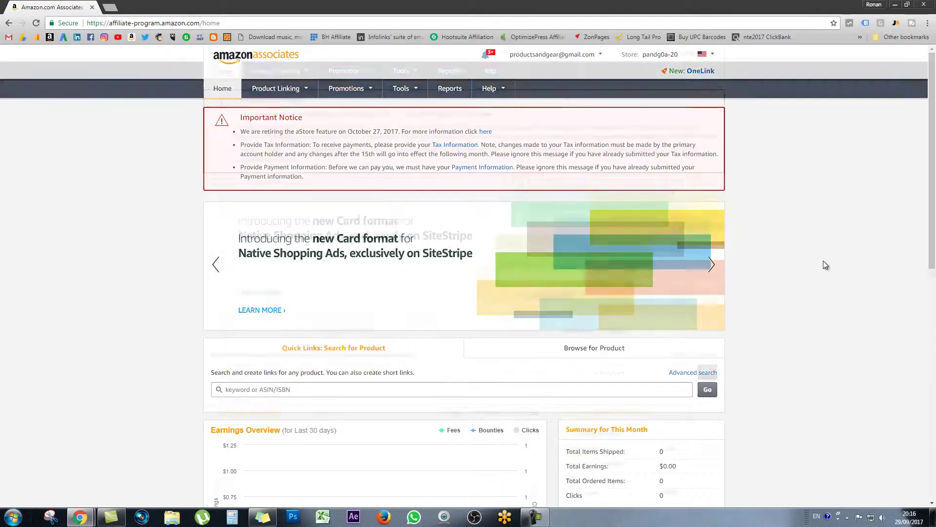
{"action": "scroll", "coordinate": [824, 263], "scroll_direction": "down", "scroll_amount": 3}
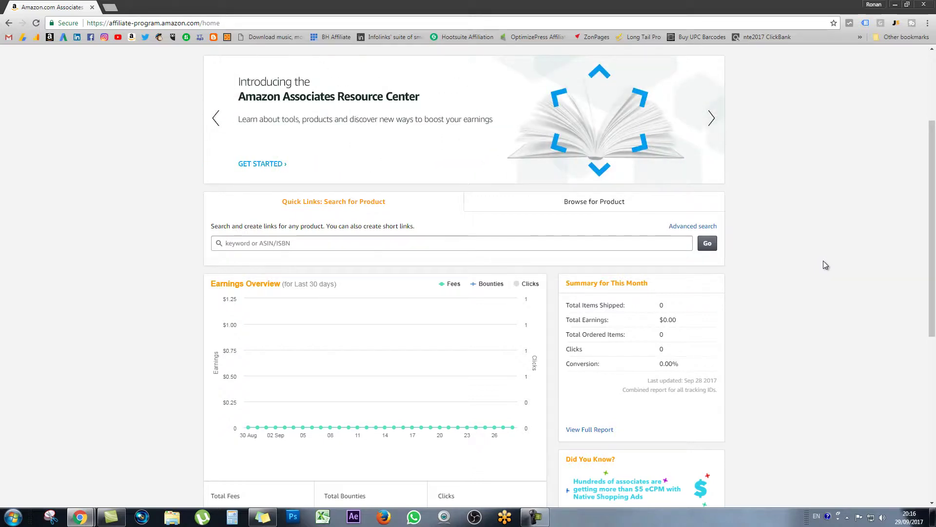
{"action": "scroll", "coordinate": [848, 196], "scroll_direction": "up", "scroll_amount": 3}
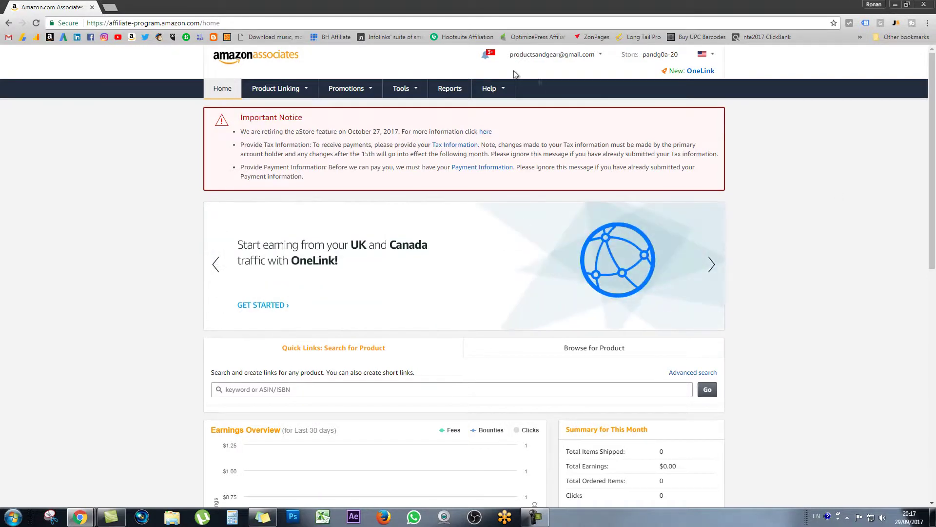
{"action": "left_click", "coordinate": [490, 58]}
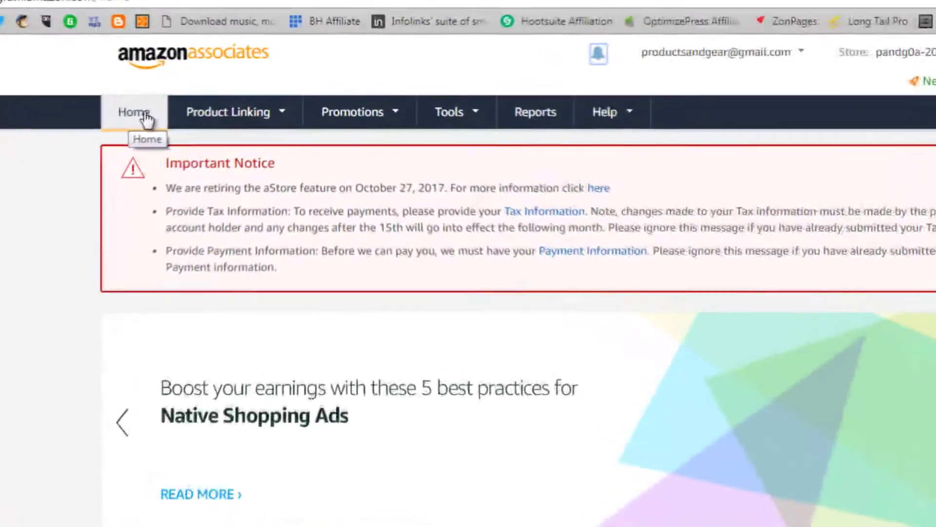
Bring up the link options for Amazon Bounty Program under Product Linking > Promotions
{"action": "mouse_move", "coordinate": [189, 122]}
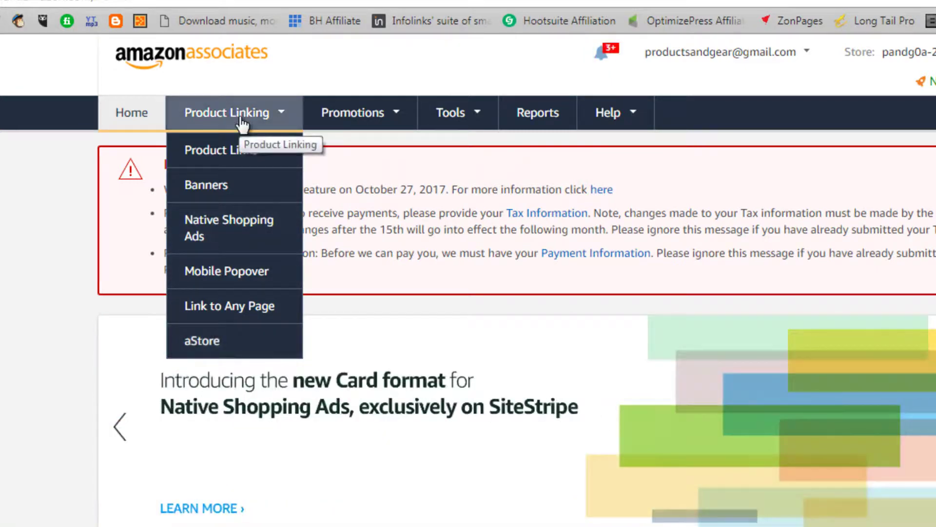
{"action": "mouse_move", "coordinate": [340, 126]}
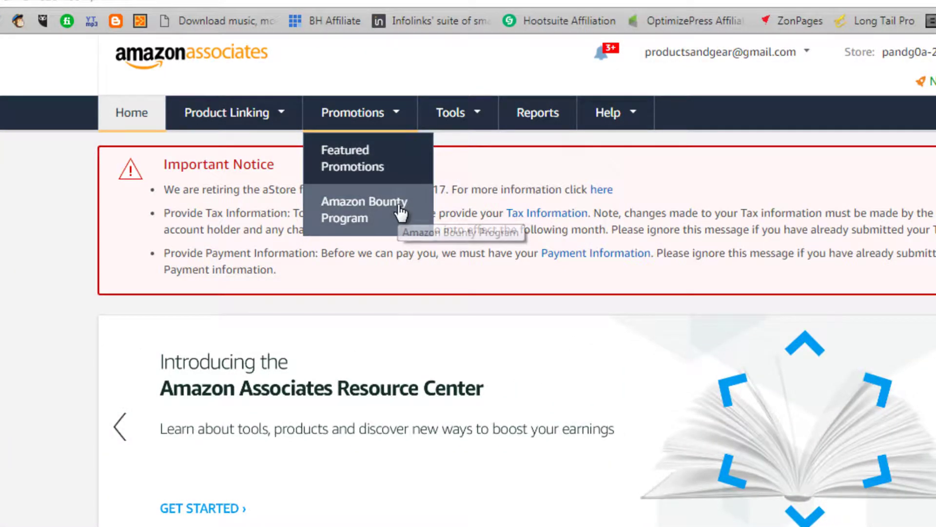
{"action": "right_click", "coordinate": [400, 211]}
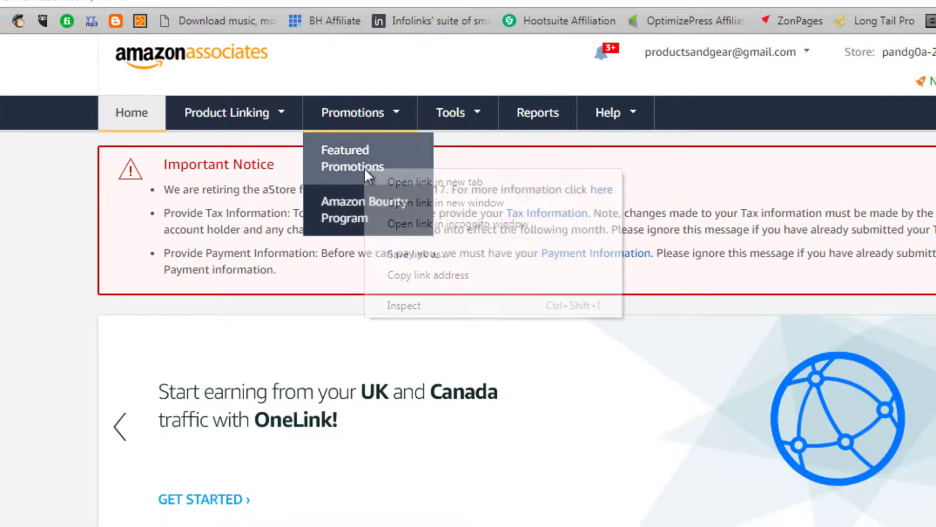
Open Promotions and Bounties in a new tab and show the All Promotions list
{"action": "left_click", "coordinate": [430, 218]}
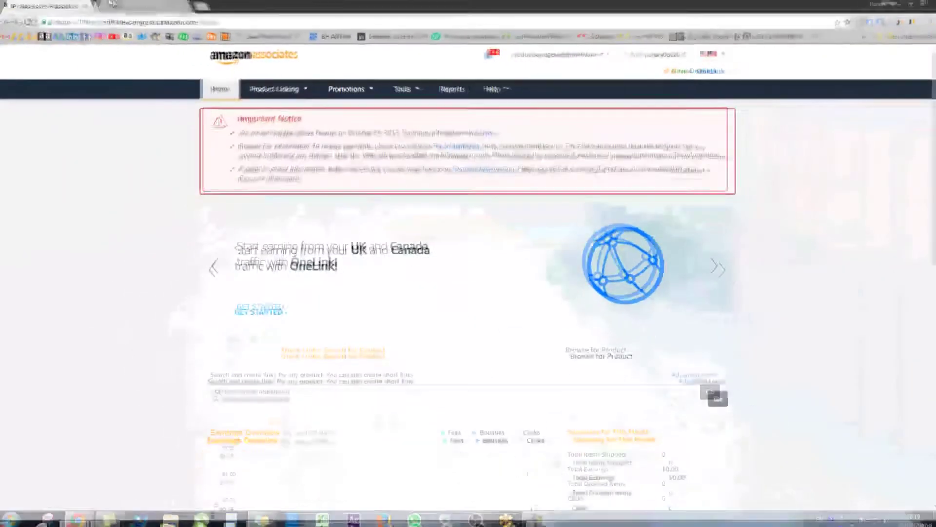
{"action": "left_click", "coordinate": [113, 5]}
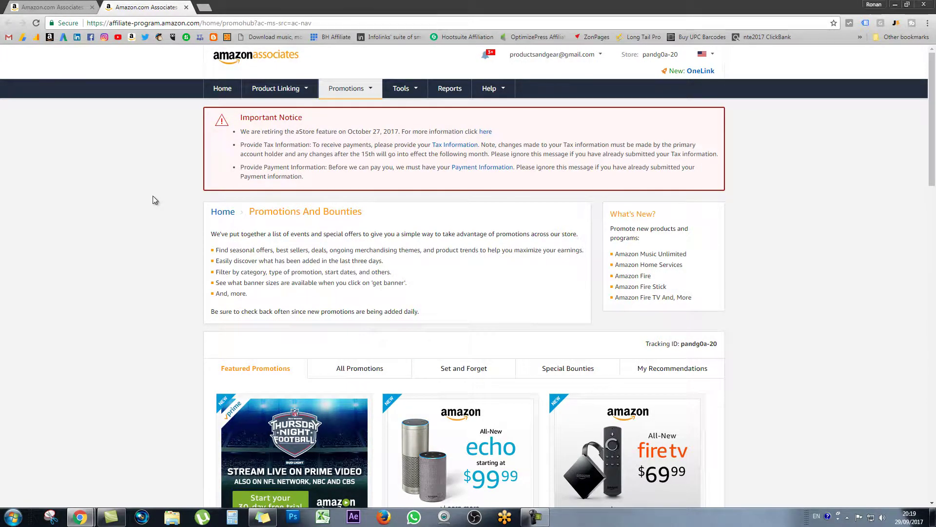
{"action": "scroll", "coordinate": [153, 199], "scroll_direction": "down", "scroll_amount": 3}
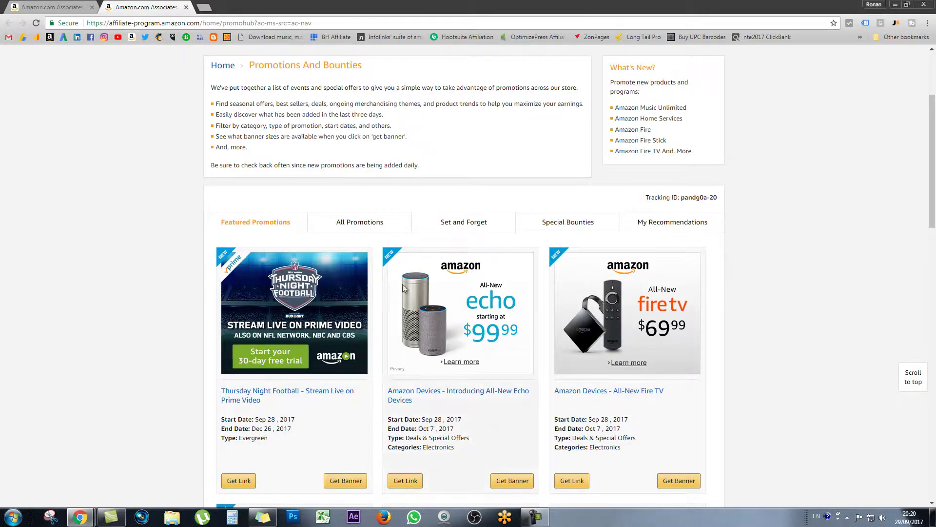
{"action": "scroll", "coordinate": [299, 351], "scroll_direction": "down", "scroll_amount": 1}
{"action": "scroll", "coordinate": [299, 351], "scroll_direction": "down", "scroll_amount": 3}
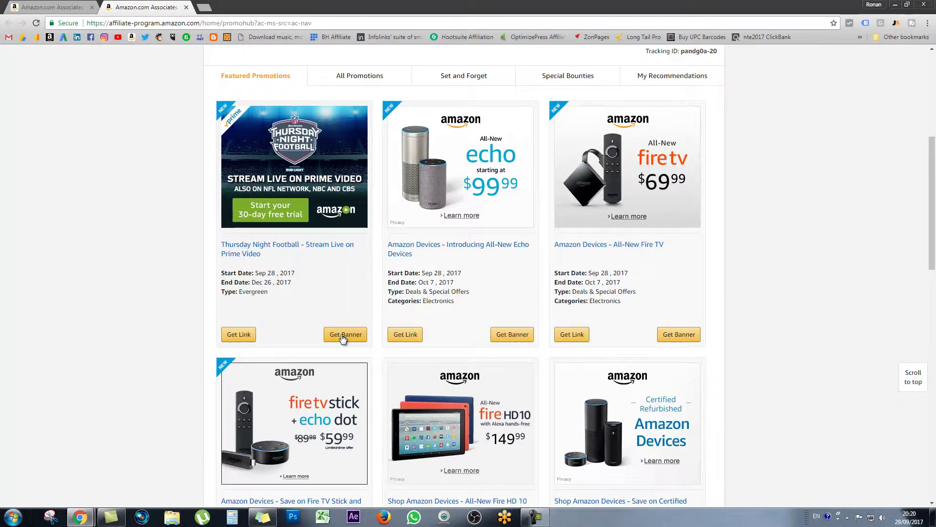
{"action": "left_click", "coordinate": [353, 80]}
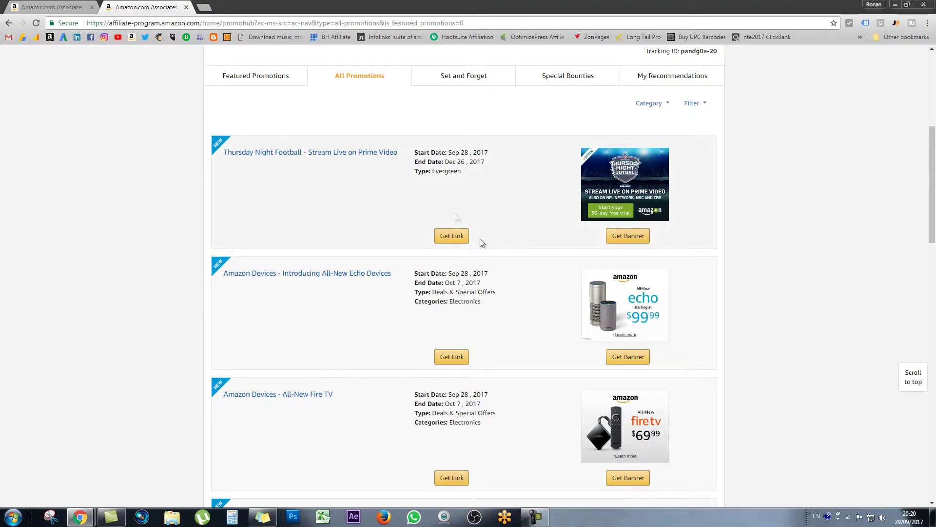
Highlight the Evergreen label, then check the empty Set and Forget tab and move to Special Bounties
{"action": "left_click_drag", "start_coordinate": [432, 172], "coordinate": [464, 175]}
{"action": "left_click", "coordinate": [453, 173]}
{"action": "middle_click", "coordinate": [767, 174]}
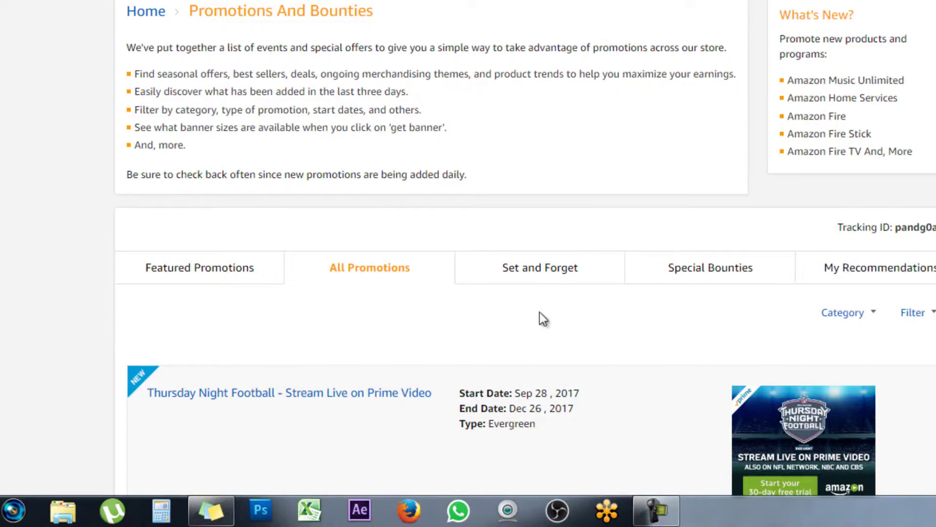
{"action": "left_click", "coordinate": [528, 276]}
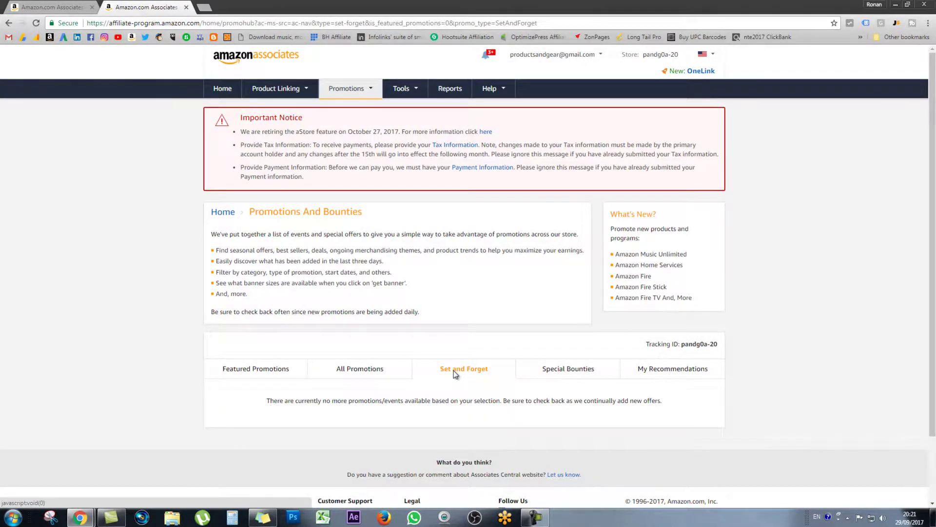
{"action": "left_click", "coordinate": [543, 372]}
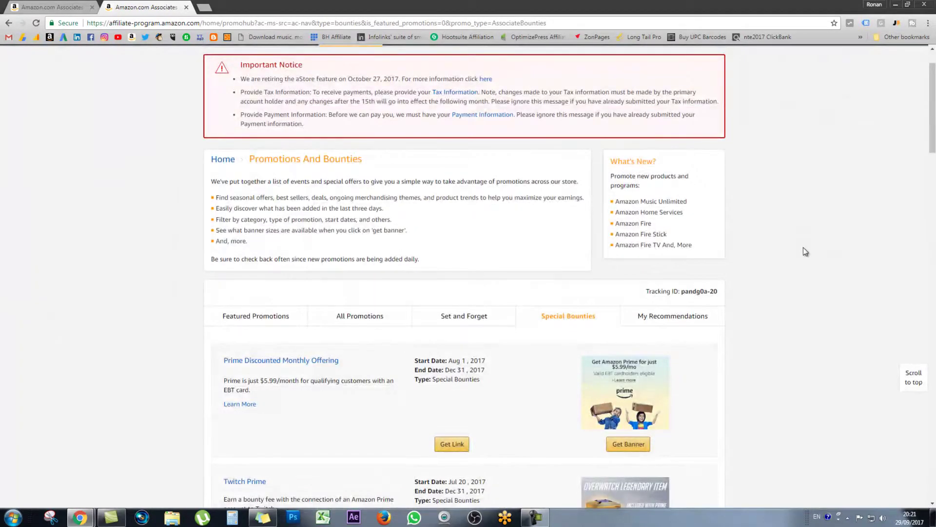
Get the Music Unlimited 30-Day Free Trial bounty's HTML link code and highlight it all
{"action": "middle_click", "coordinate": [803, 247]}
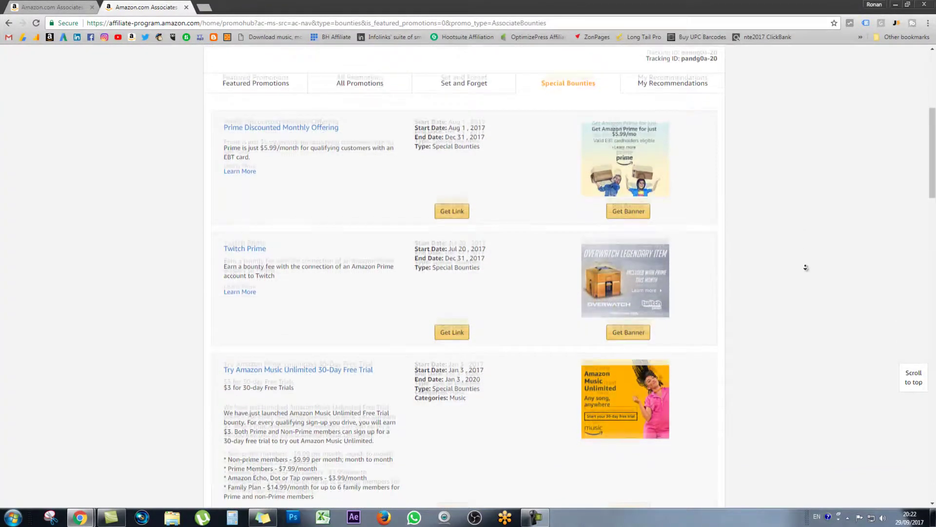
{"action": "left_click", "coordinate": [808, 269]}
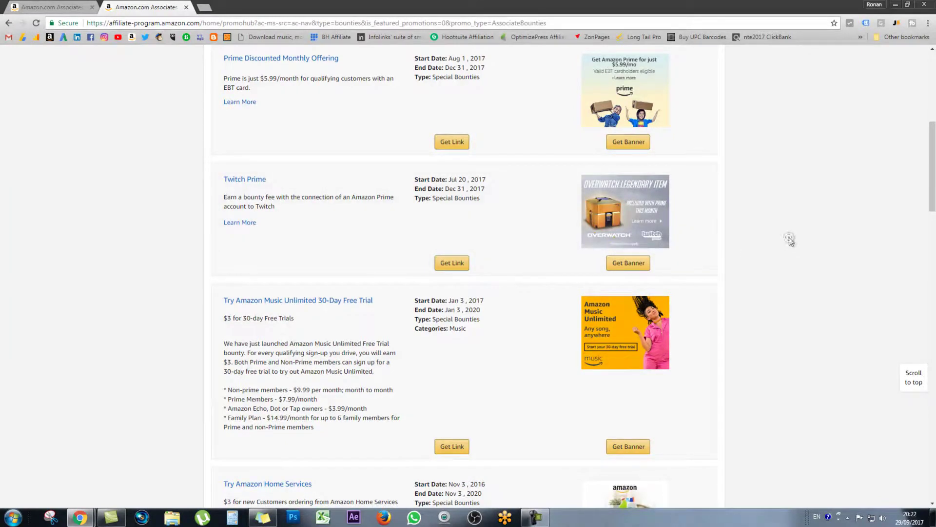
{"action": "scroll", "coordinate": [666, 266], "scroll_direction": "down", "scroll_amount": 2}
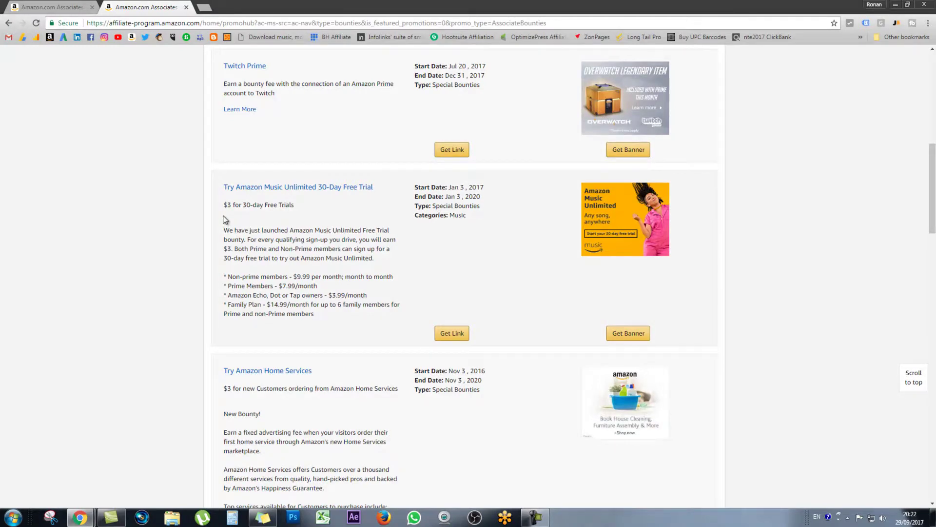
{"action": "left_click", "coordinate": [445, 336]}
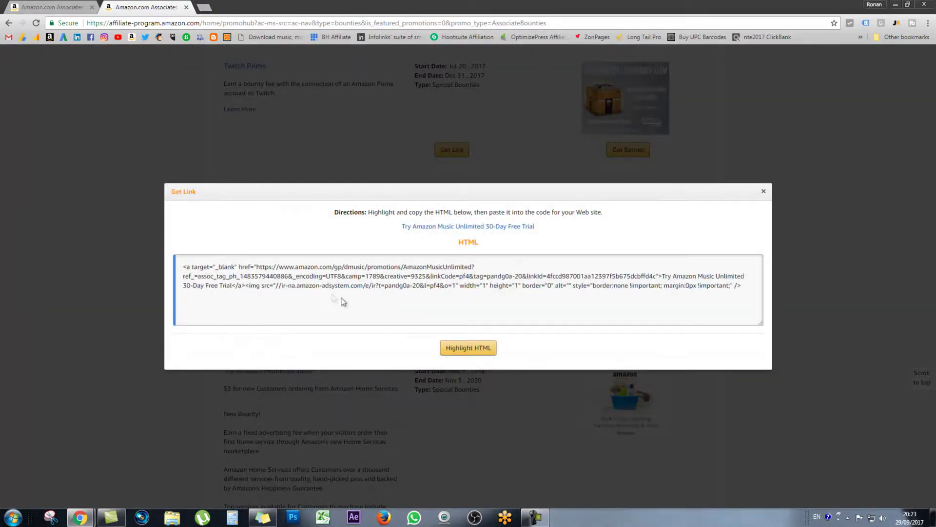
{"action": "left_click", "coordinate": [319, 283]}
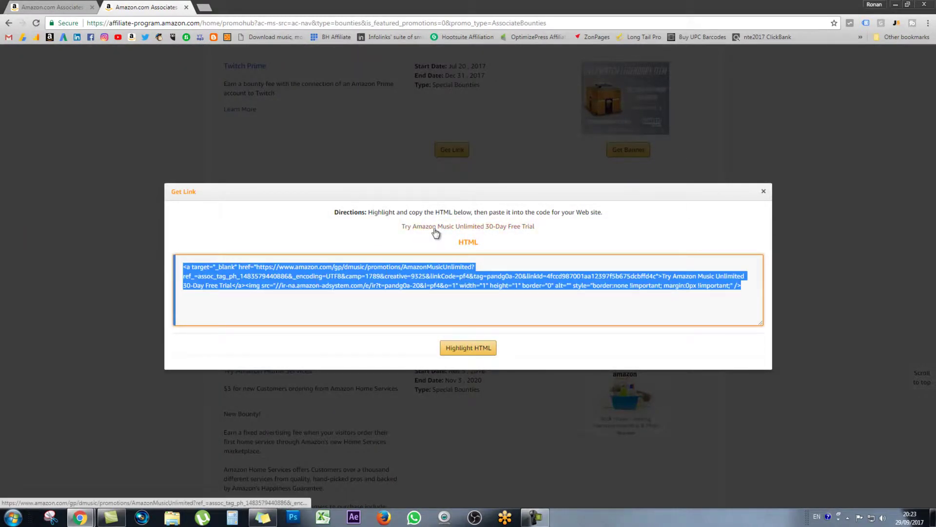
Copy the Music Unlimited 300x250 iframe banner code, toggling JS and back, then close it
{"action": "left_click", "coordinate": [818, 260]}
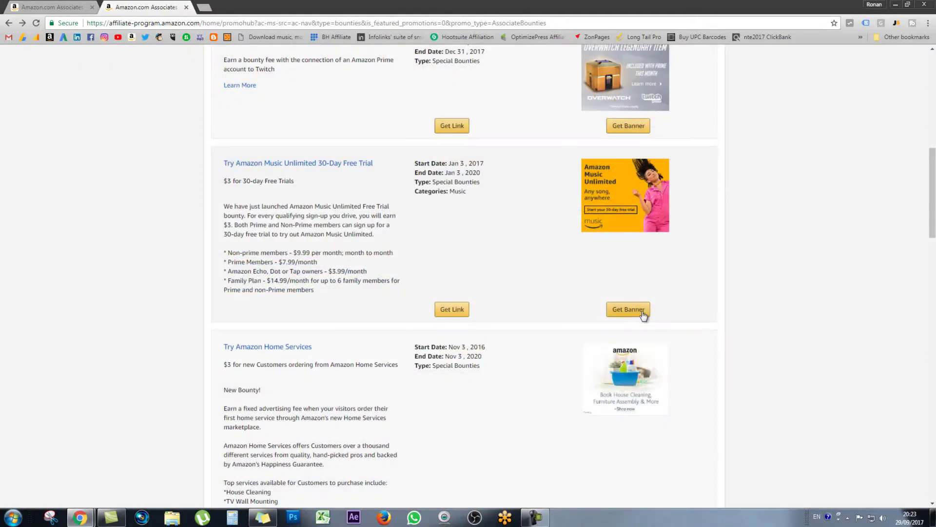
{"action": "left_click", "coordinate": [647, 312]}
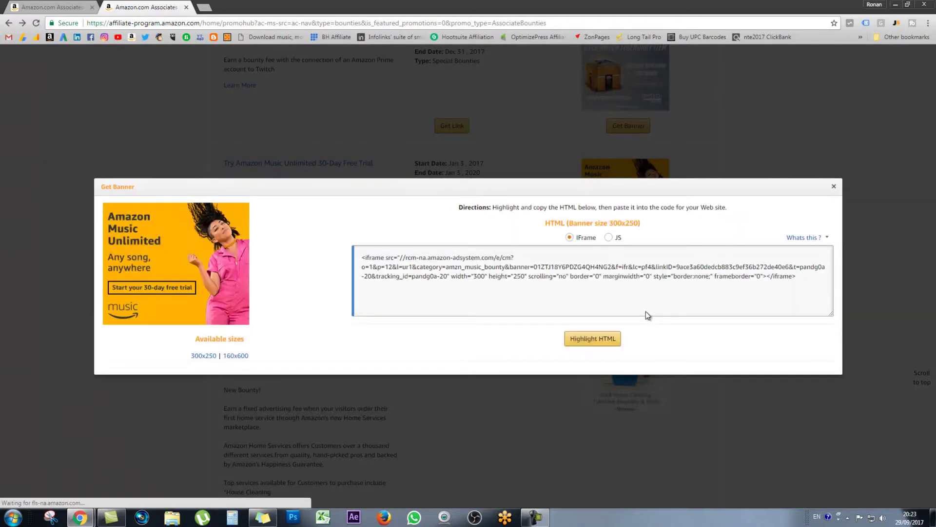
{"action": "left_click", "coordinate": [609, 238]}
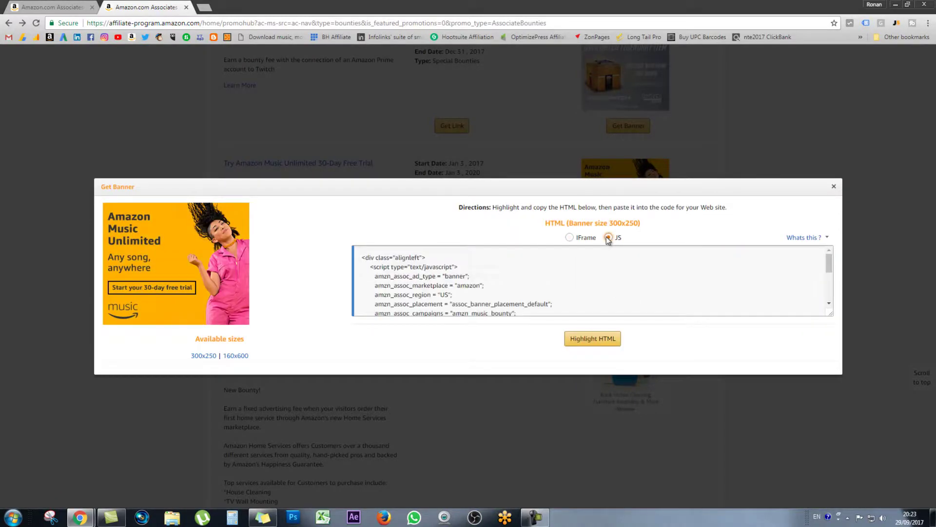
{"action": "left_click", "coordinate": [571, 238]}
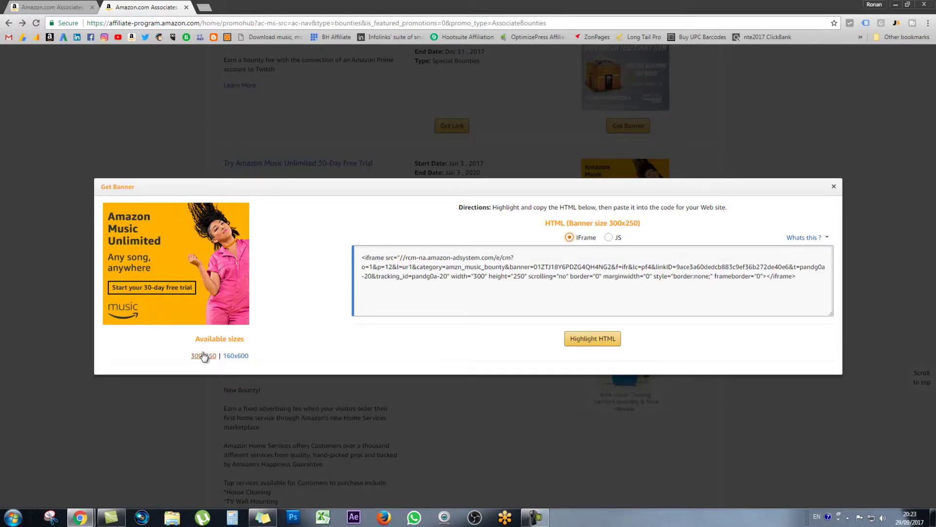
{"action": "left_click", "coordinate": [597, 340]}
{"action": "right_click", "coordinate": [414, 267]}
{"action": "left_click", "coordinate": [430, 274]}
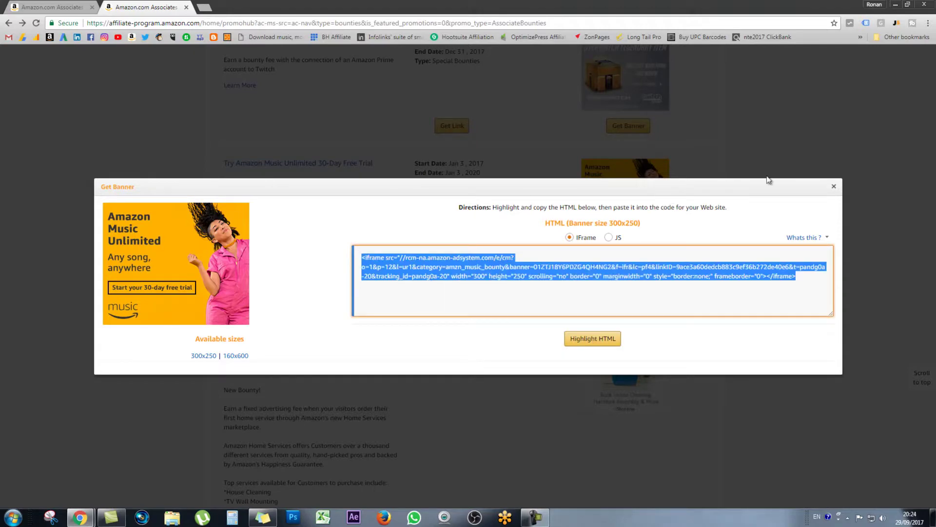
{"action": "left_click", "coordinate": [834, 186]}
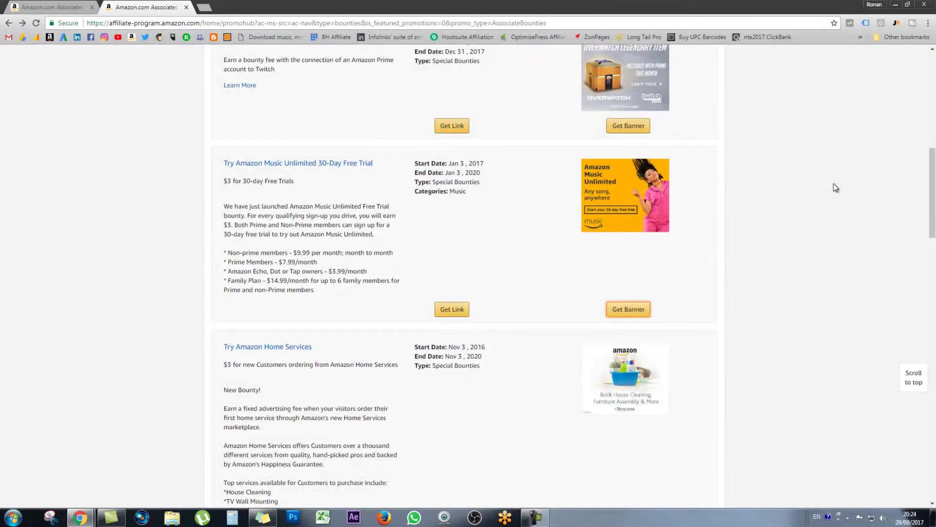
{"action": "scroll", "coordinate": [764, 269], "scroll_direction": "up", "scroll_amount": 2}
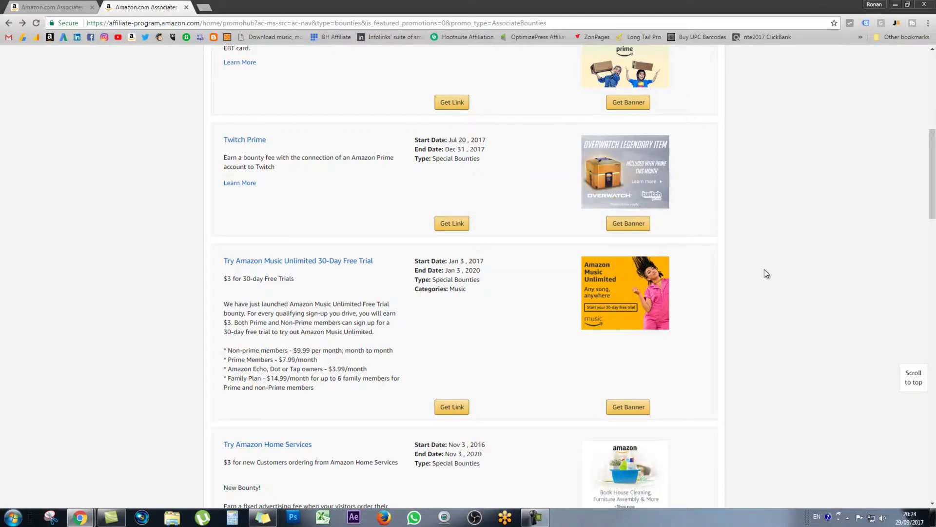
View all Music Unlimited banner sizes down to the 160 x 600 one, then go back
{"action": "left_click", "coordinate": [631, 293]}
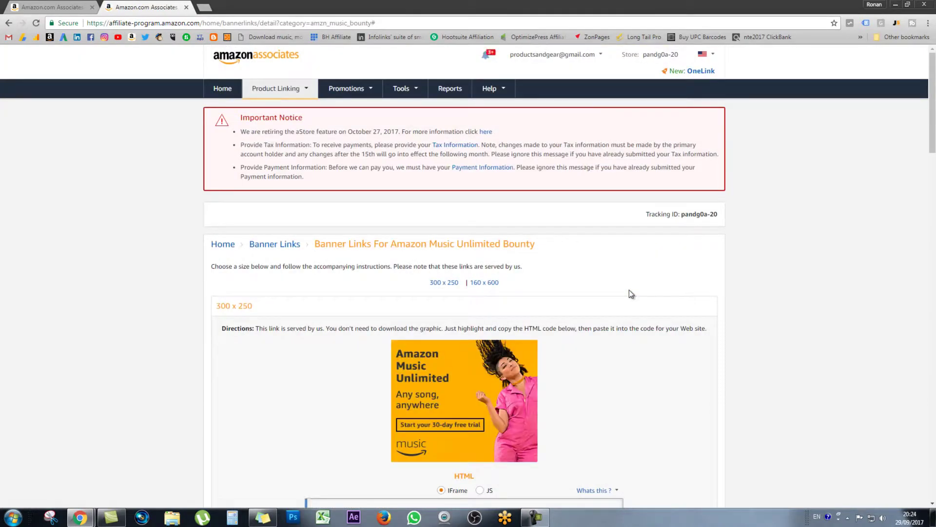
{"action": "scroll", "coordinate": [629, 293], "scroll_direction": "down", "scroll_amount": 2}
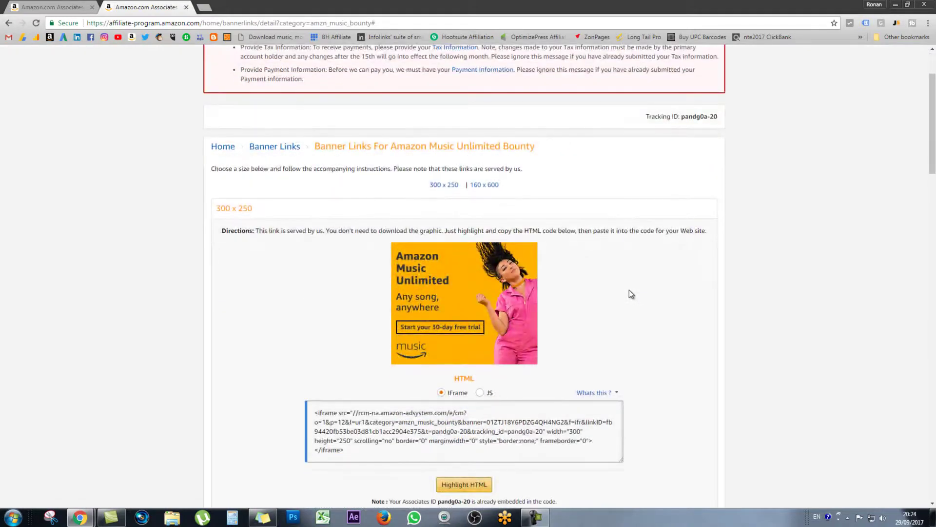
{"action": "scroll", "coordinate": [631, 293], "scroll_direction": "down", "scroll_amount": 5}
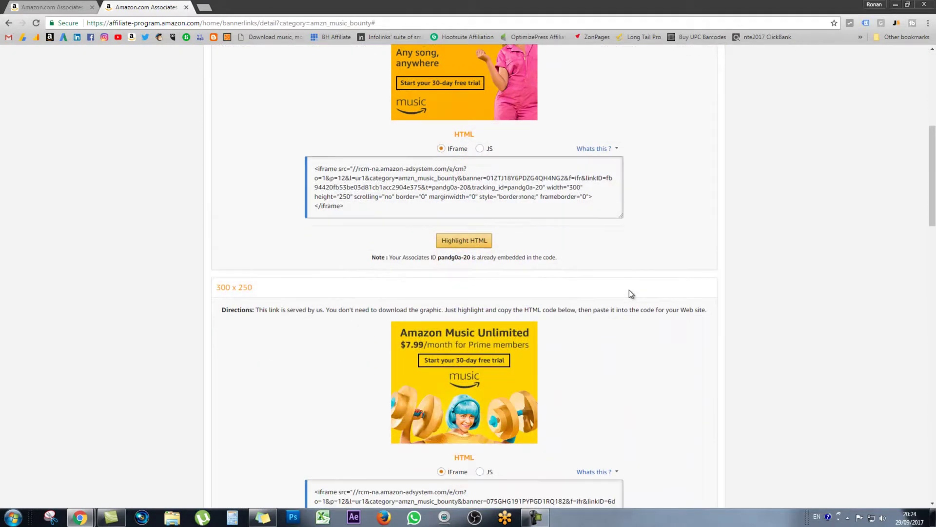
{"action": "scroll", "coordinate": [629, 291], "scroll_direction": "down", "scroll_amount": 6}
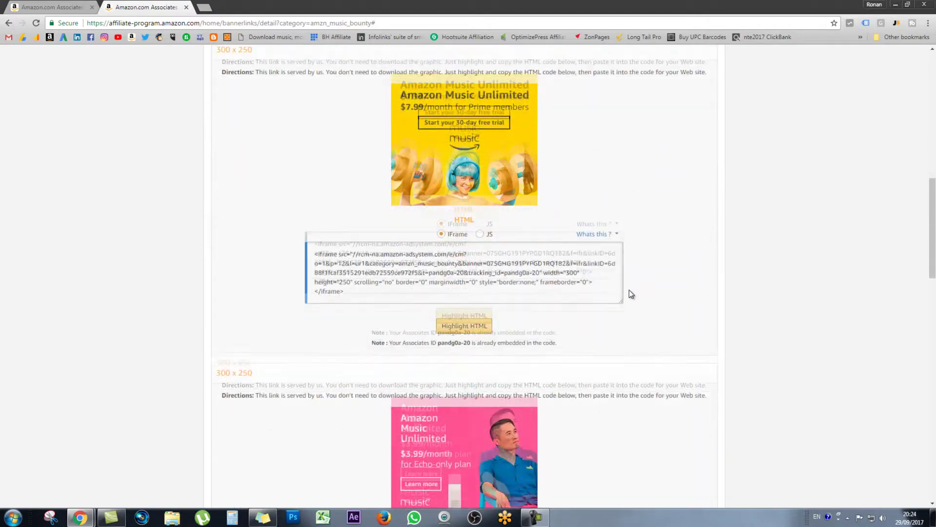
{"action": "scroll", "coordinate": [630, 293], "scroll_direction": "down", "scroll_amount": 10}
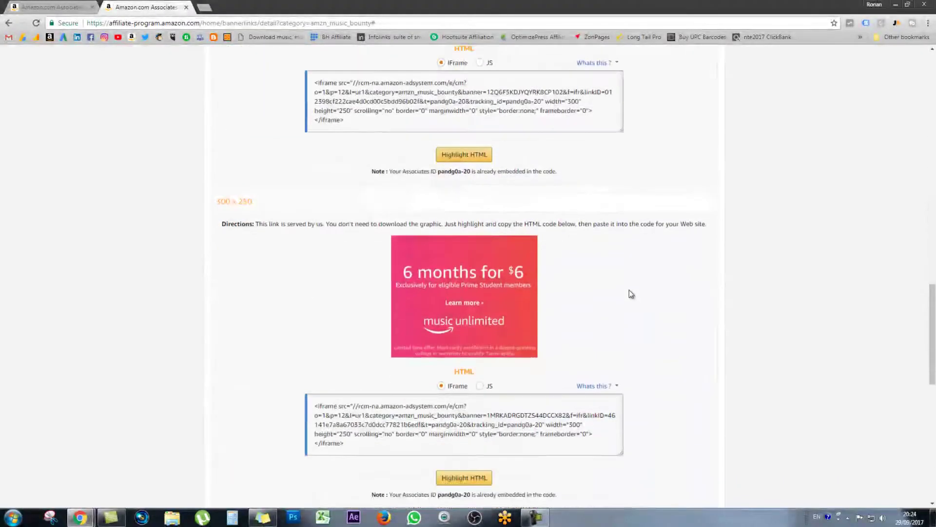
{"action": "scroll", "coordinate": [536, 294], "scroll_direction": "down", "scroll_amount": 9}
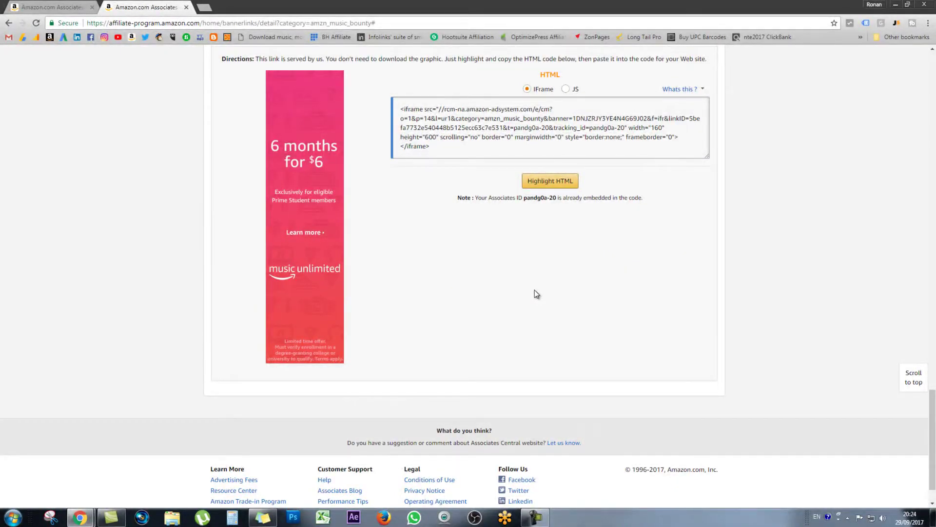
{"action": "left_click", "coordinate": [8, 23]}
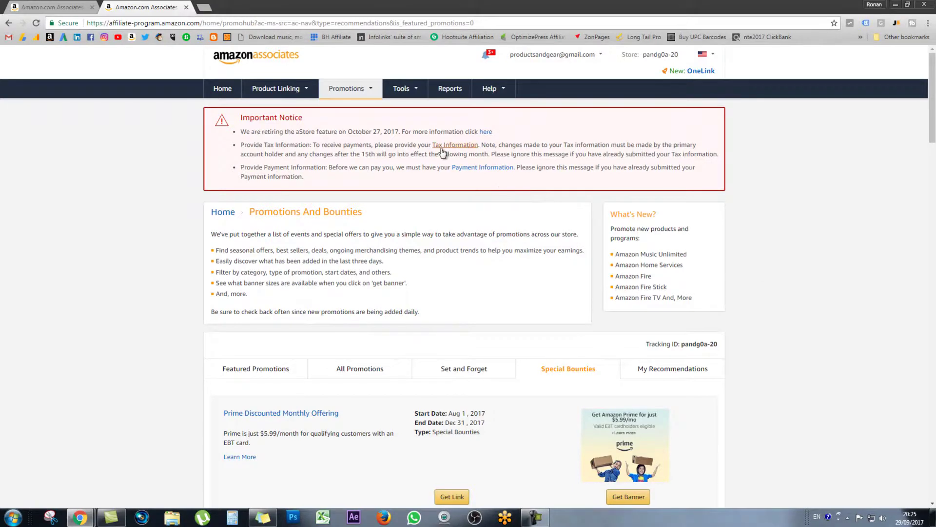
Expand the Tools dropdown in the navigation bar to bring up Reports
{"action": "left_click", "coordinate": [399, 92]}
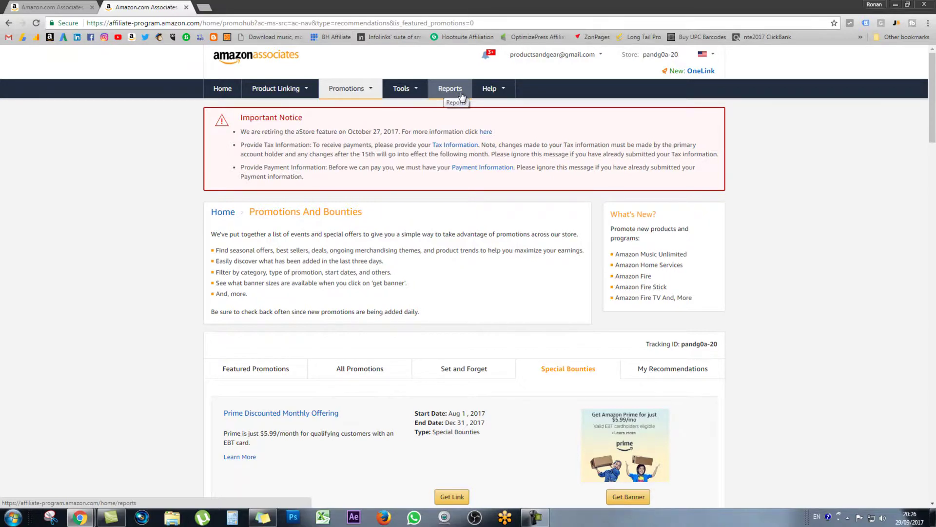
{"action": "mouse_move", "coordinate": [490, 95]}
Open the Reports summary for This Month (Sep 01–Sep 28 2017), leaving the date range unchanged
{"action": "left_click", "coordinate": [441, 97]}
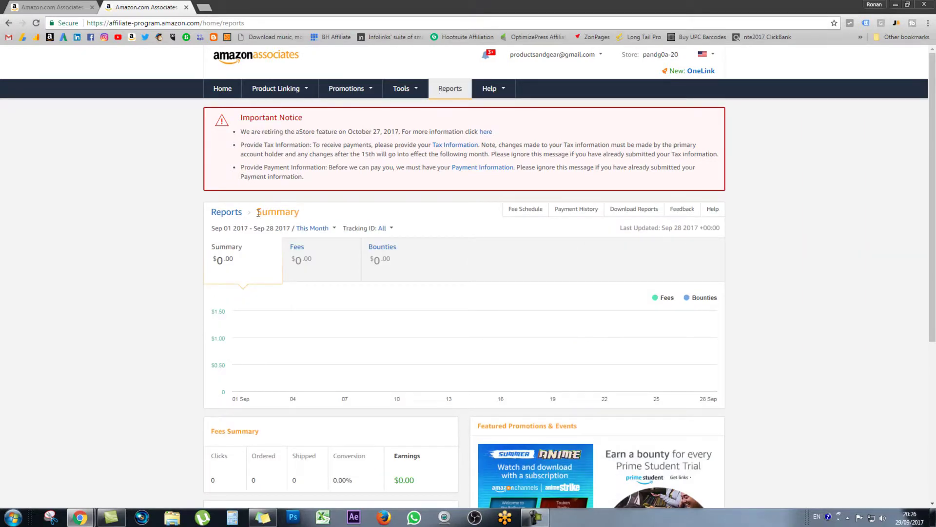
{"action": "scroll", "coordinate": [192, 268], "scroll_direction": "down", "scroll_amount": 5}
{"action": "scroll", "coordinate": [205, 266], "scroll_direction": "up", "scroll_amount": 5}
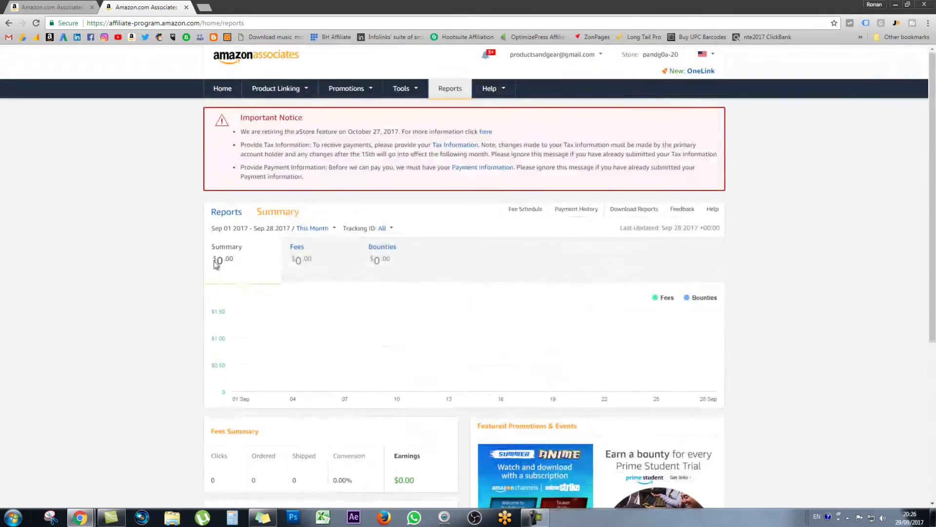
{"action": "left_click", "coordinate": [215, 263]}
{"action": "left_click", "coordinate": [241, 235]}
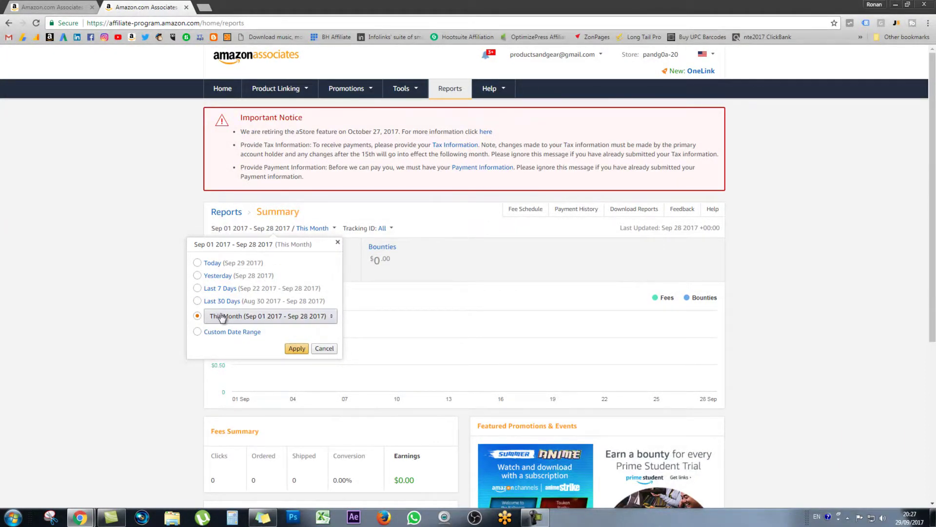
{"action": "left_click", "coordinate": [324, 348]}
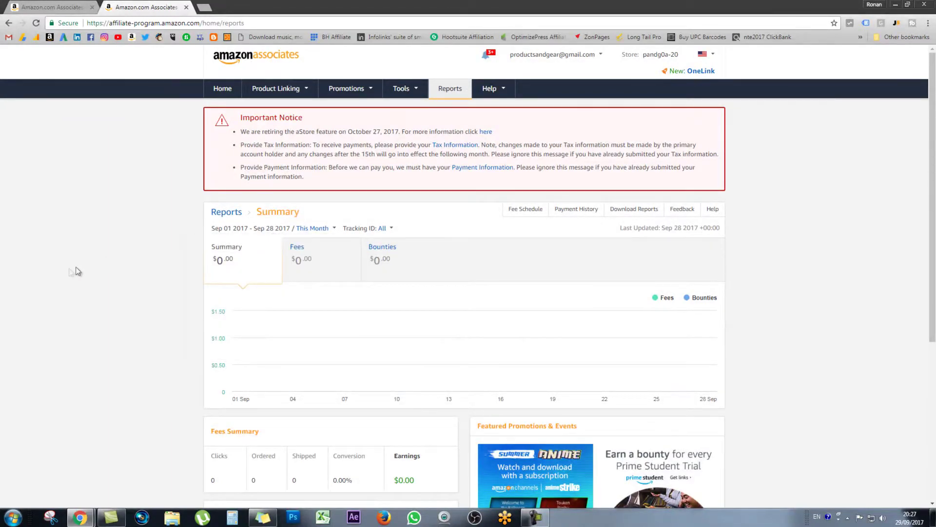